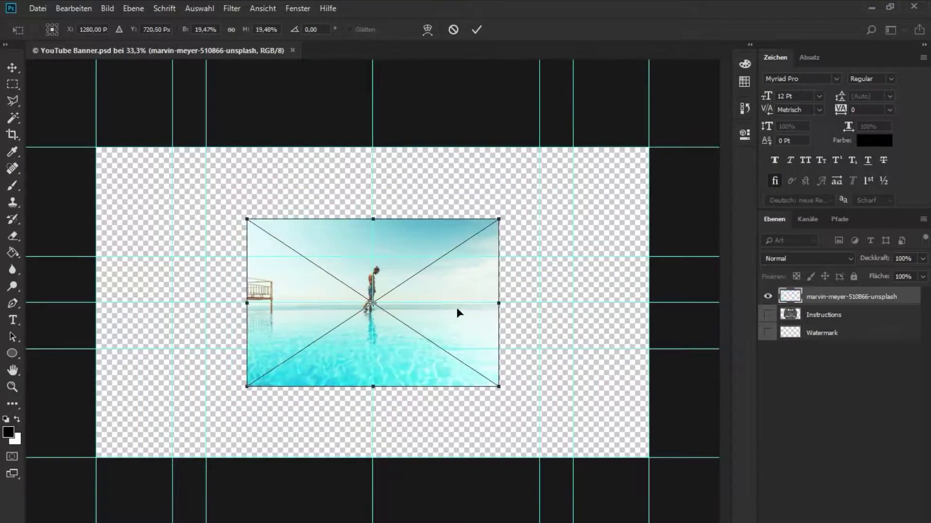
- Scale both infinity-pool photos and line them up as one wide strip, then add a layer in the group
left_click_drag(457, 312, 301, 353)
left_click_drag(349, 239, 374, 224)
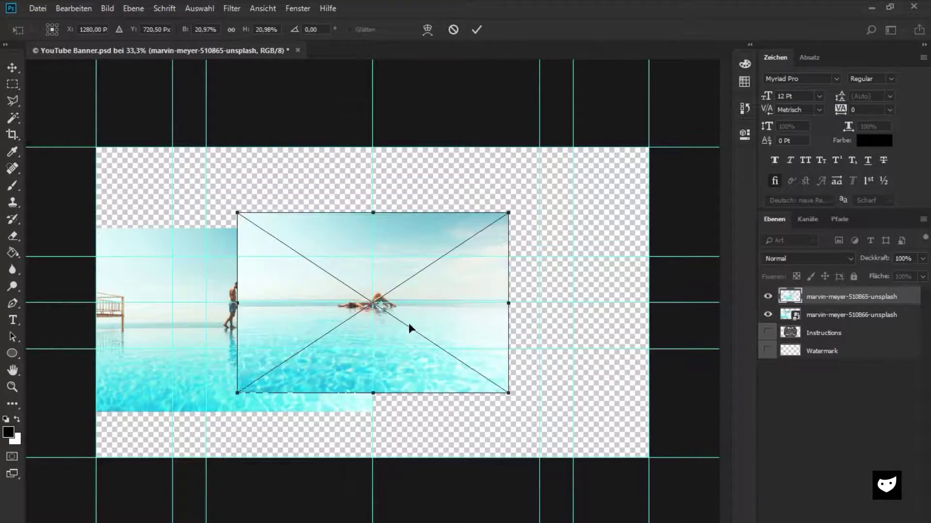
left_click_drag(409, 327, 431, 407)
key("Return")
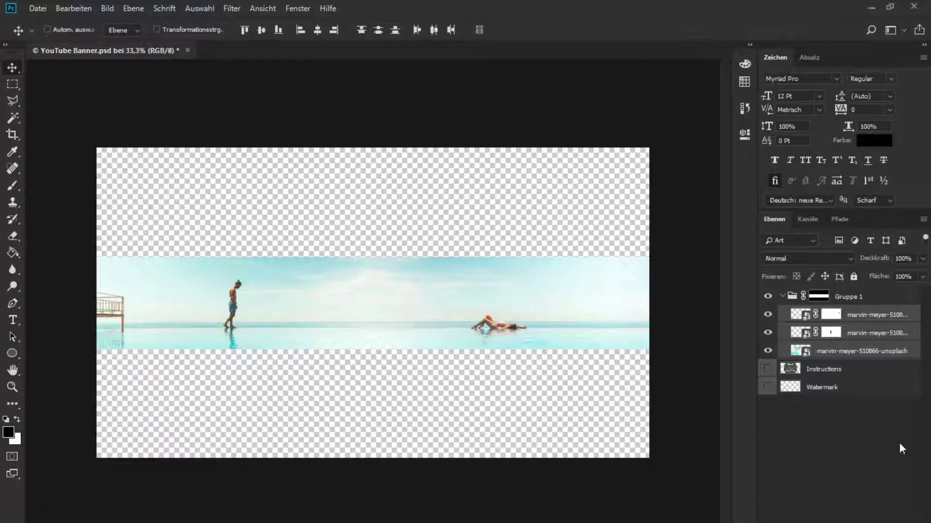
key("ctrl+shift+alt+n")
- Convert the selected pool photo layers into a single smart object
left_click(858, 351, "shift")
right_click(858, 351)
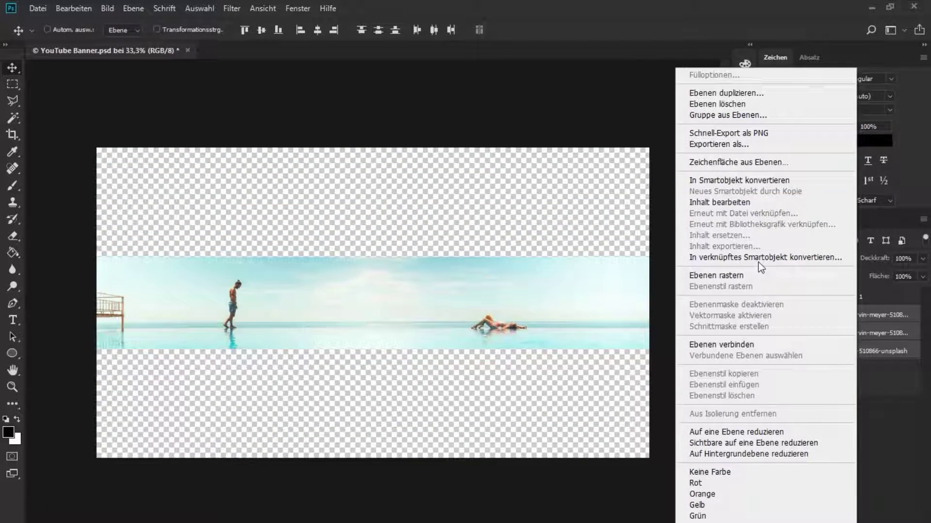
left_click(767, 181)
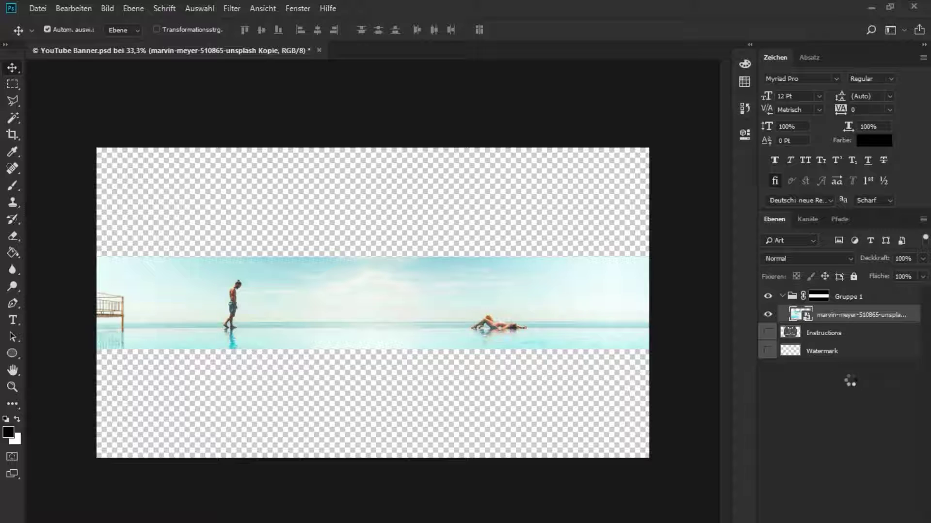
- Apply a Camera Raw filter raising contrast, clarity, vibrance and exposure
key("ctrl+shift+a")
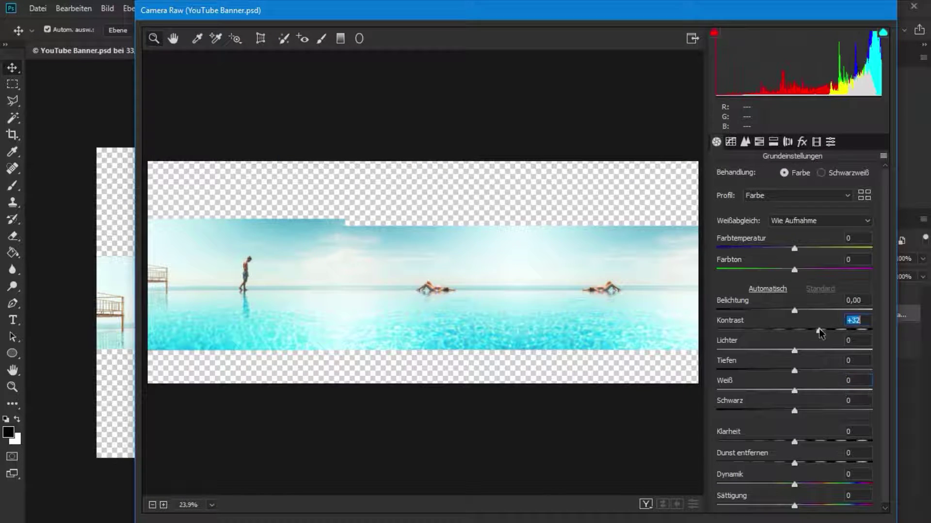
left_click_drag(831, 484, 821, 484)
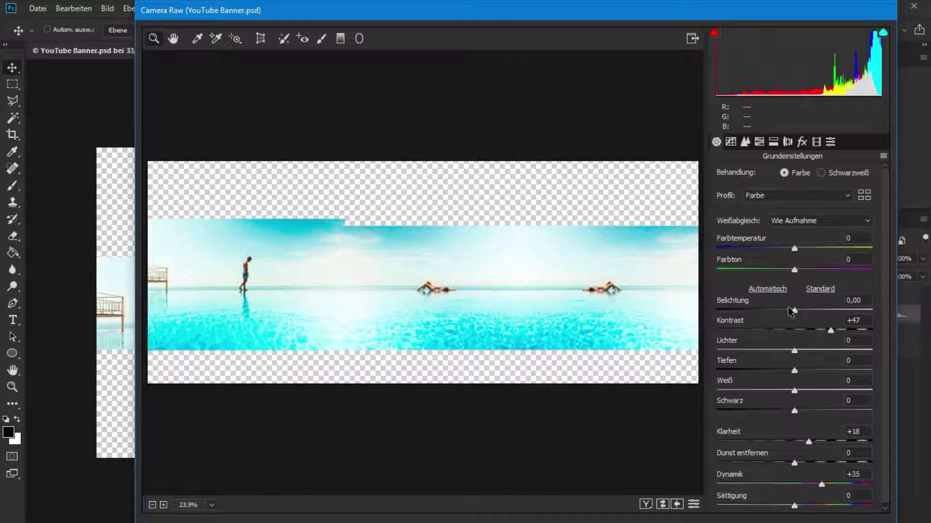
mouse_move(794, 310)
left_mouse_down()
mouse_move(780, 310)
mouse_move(798, 310)
left_mouse_up()
left_click(646, 505)
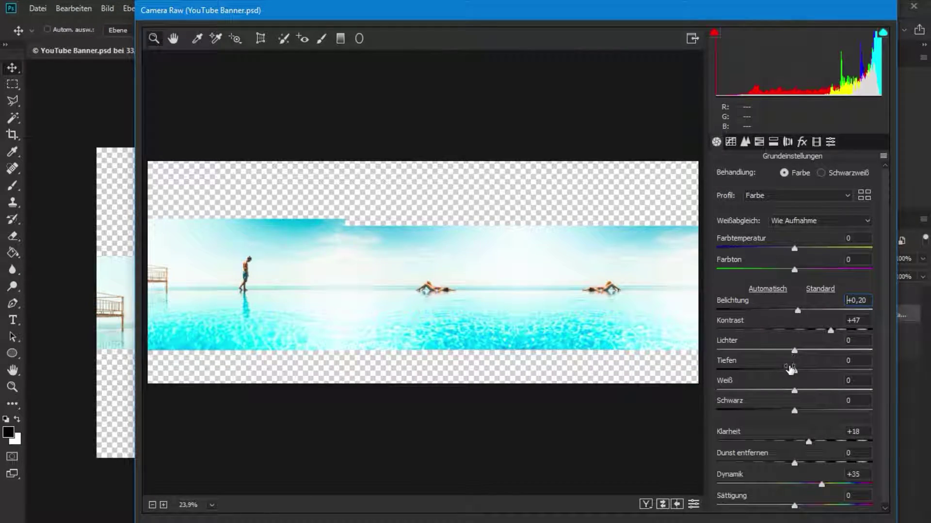
key("Return")
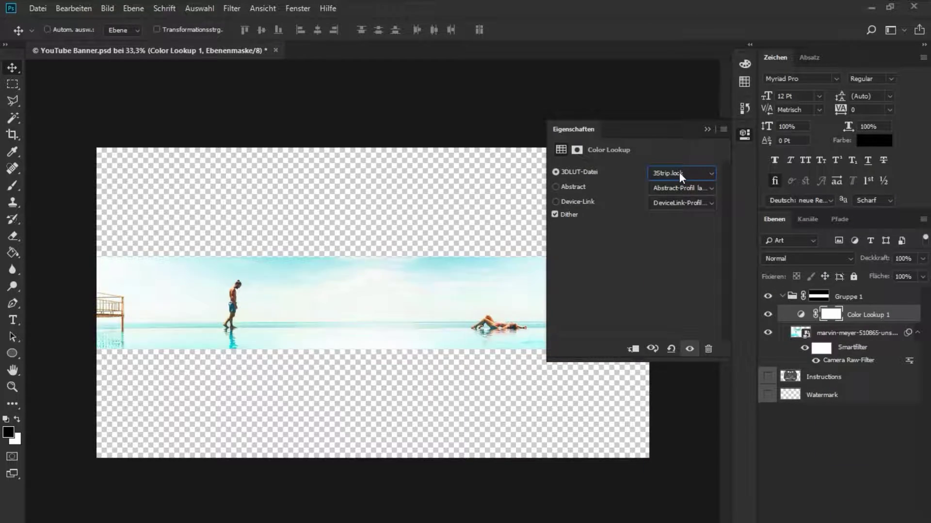
- Preview several Color Lookup presets, including 2Strip, then discard them to keep the cyan colours
key("Down")
key("Down")
key("Down")
key("Down")
key("Down")
key("Down")
key("Down")
key("Down")
key("Down")
key("Down")
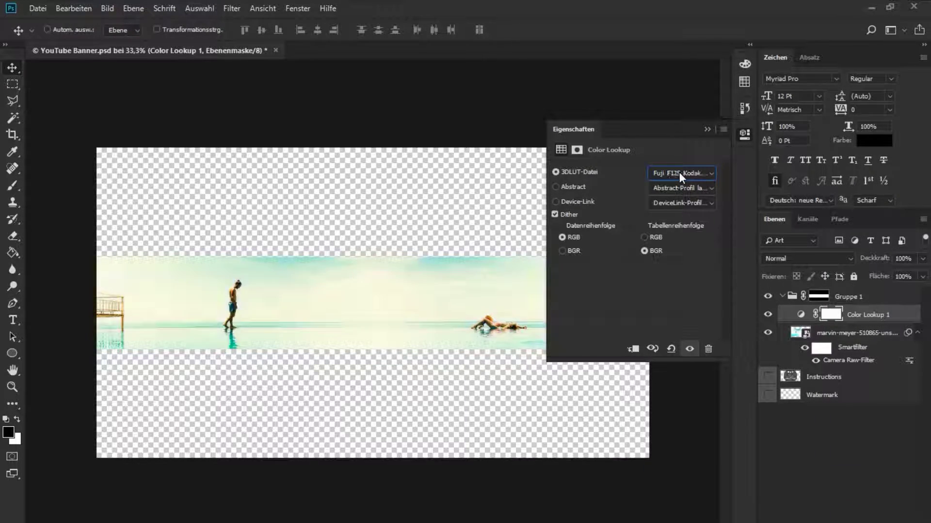
key("Down")
key("Down")
left_click(679, 173)
left_click(676, 225)
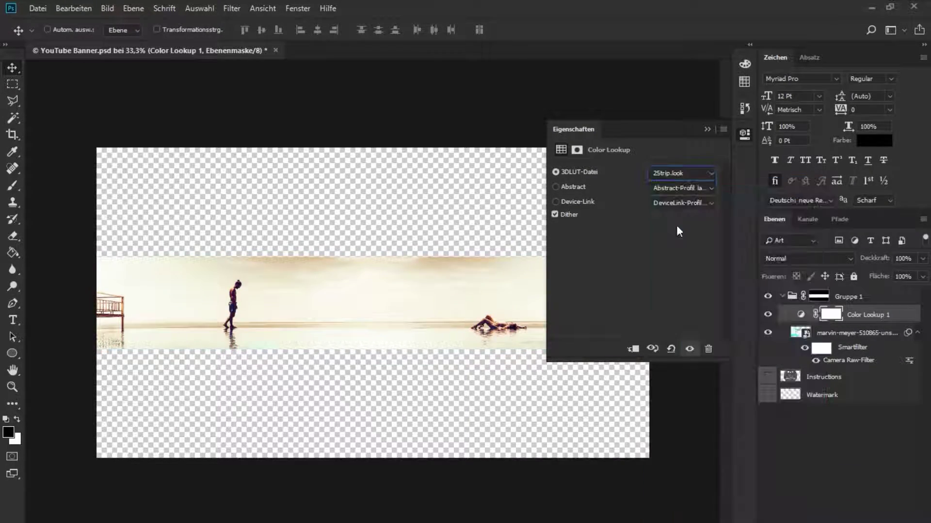
left_click(849, 296)
- Collapse Gruppe 1, add a new layer above it, and zoom in
left_click(781, 296)
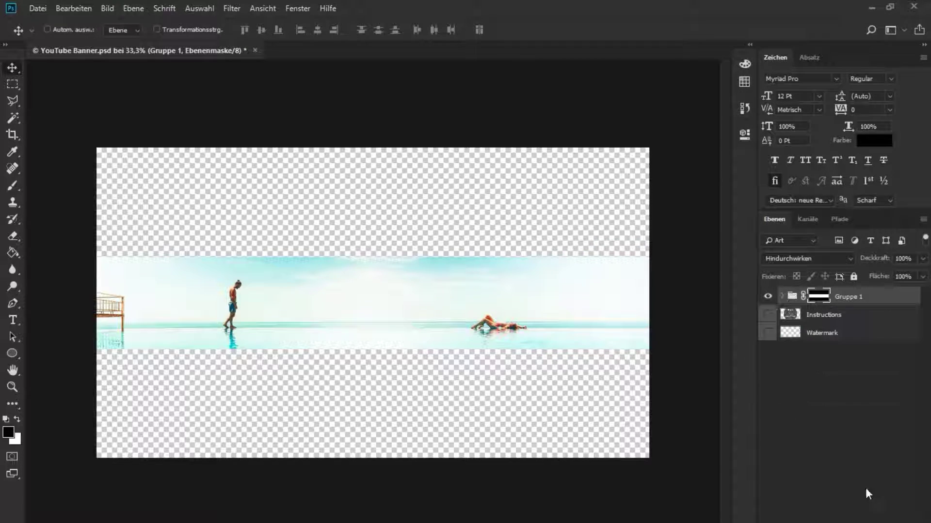
key("ctrl+shift+alt+n")
key("ctrl+plus")
- Create the YOUR NAME text layer and roughly position it on the banner
key("t")
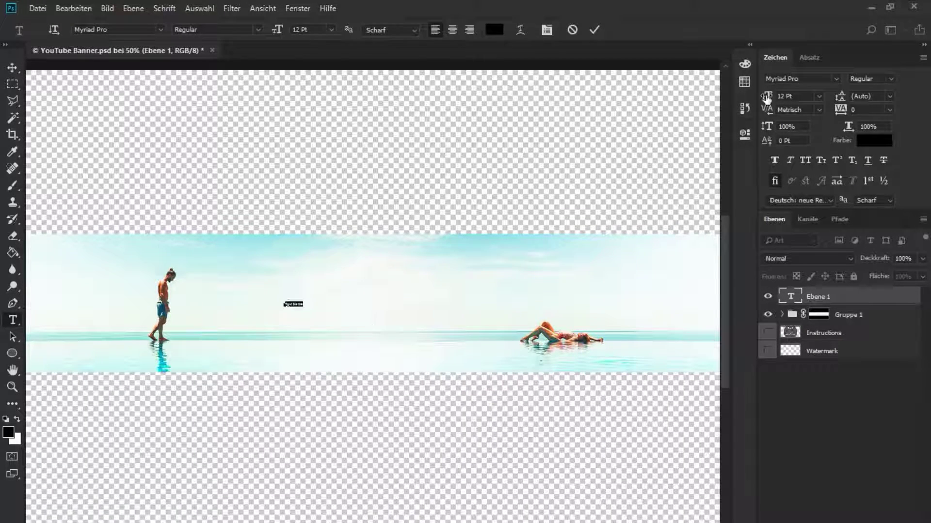
left_click_drag(766, 97, 814, 97)
key("ctrl+Return")
key("v")
left_click_drag(453, 318, 431, 318)
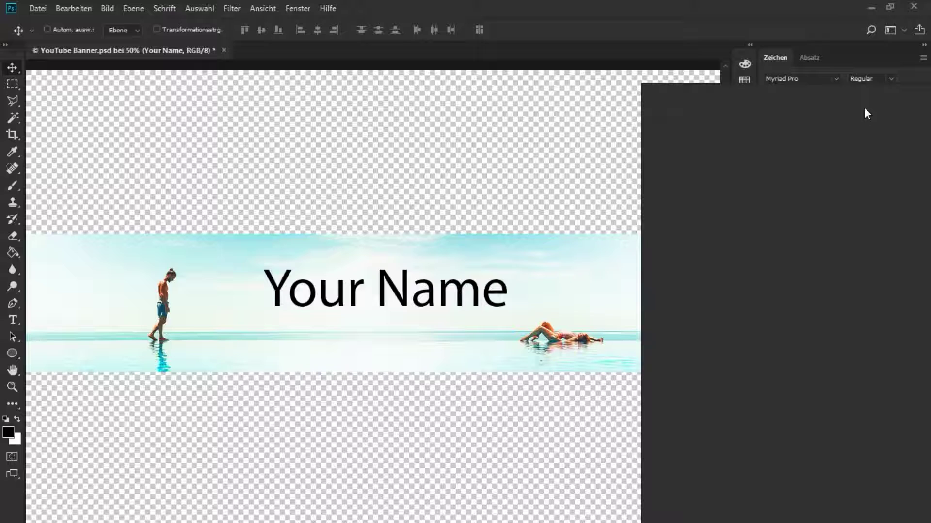
- Set YOUR NAME in the MORVA font at 100 Pt and centre it
left_click(836, 79)
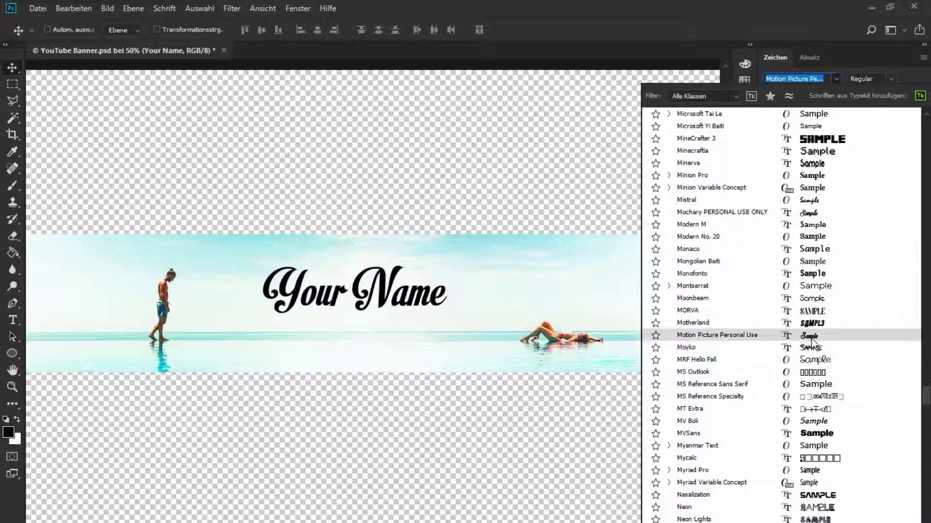
left_click(807, 311)
type("100")
key("Return")
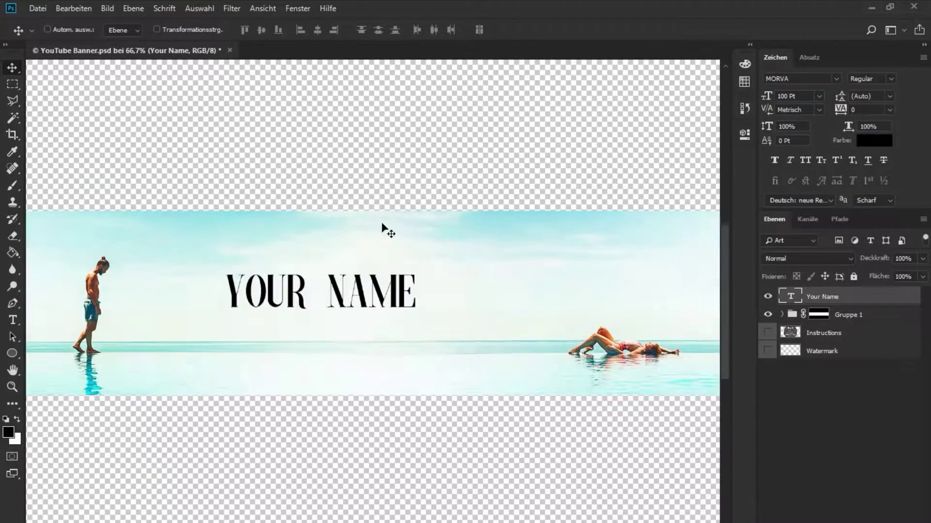
key("ctrl+plus")
left_click_drag(384, 228, 446, 247)
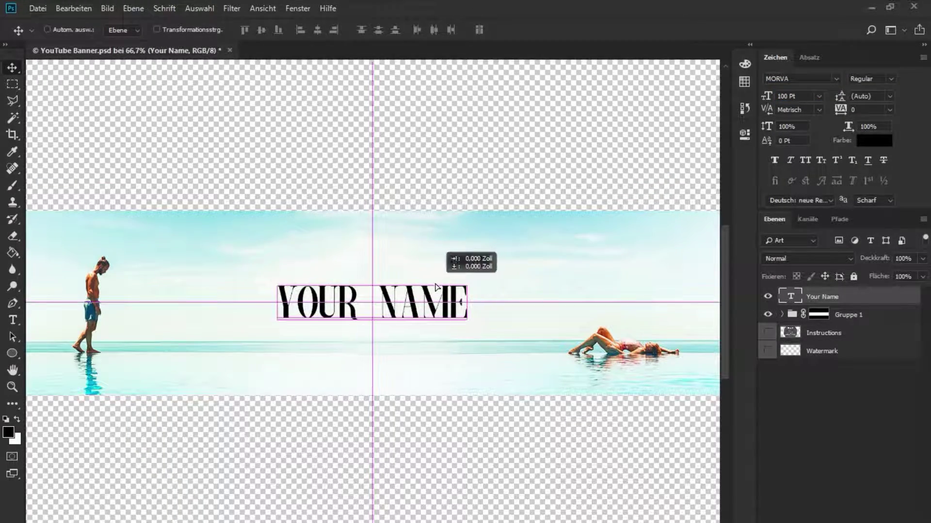
- Enlarge YOUR NAME to 120 Pt and recentre it on the banner
key("ctrl+plus")
left_click_drag(521, 245, 504, 290)
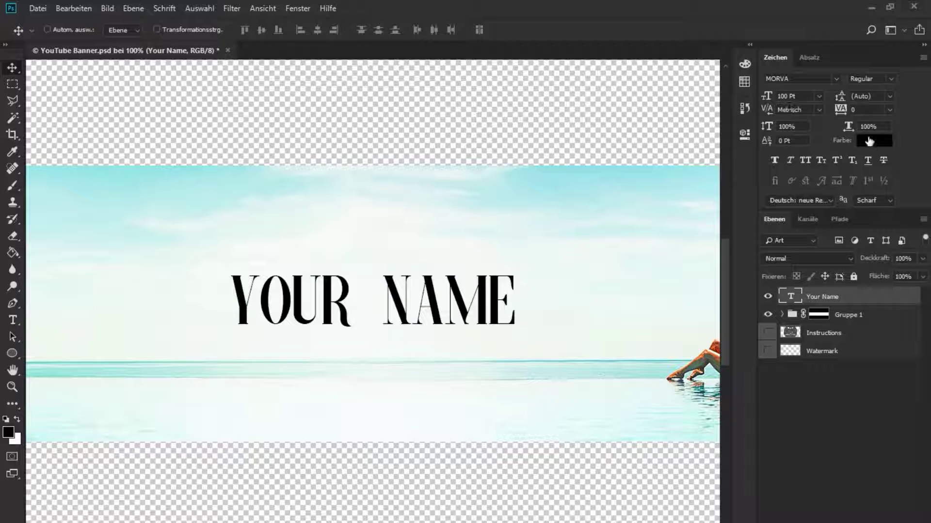
left_click_drag(491, 255, 452, 220)
key("Return")
left_click_drag(546, 235, 556, 252)
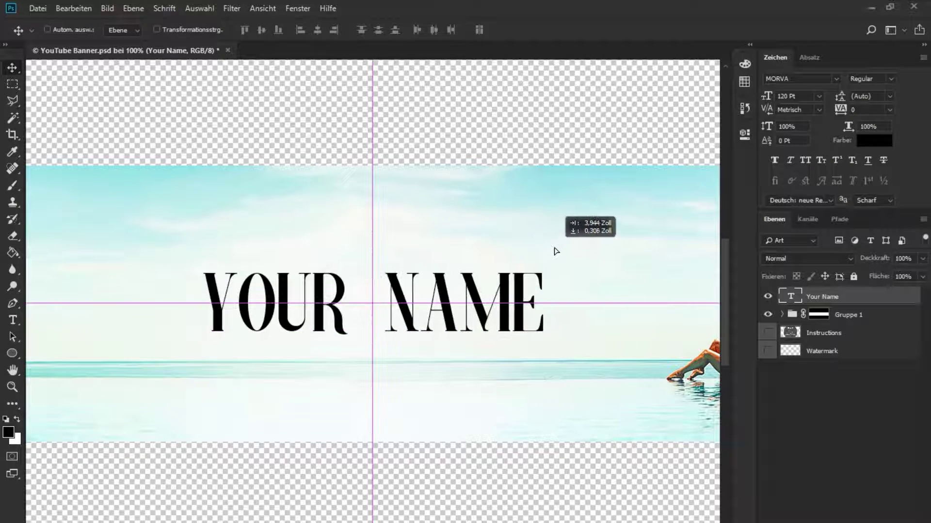
- Add the 'YOUR COOL MAGAZINE' slogan and shrink it to 30 Pt
type("YOURcool maga")
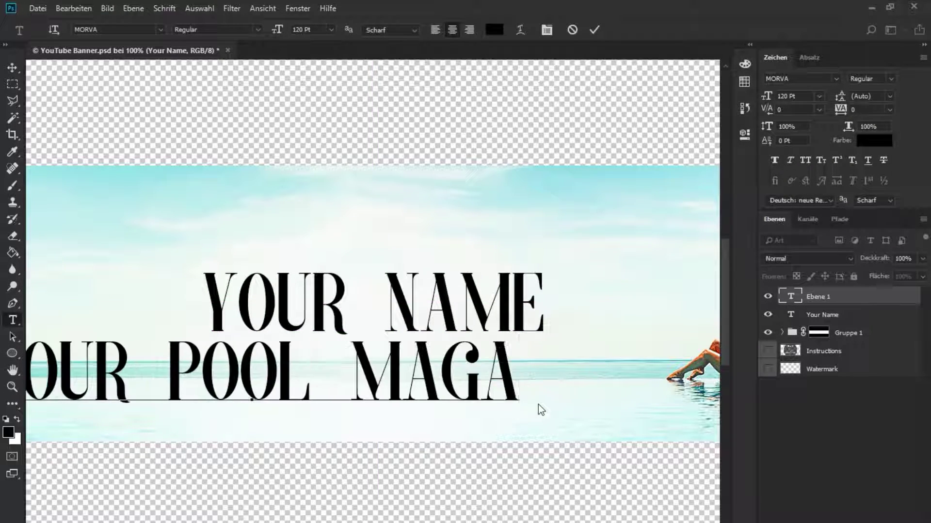
type("zine")
key("ctrl+Return")
key("v")
key("Tab")
type("20")
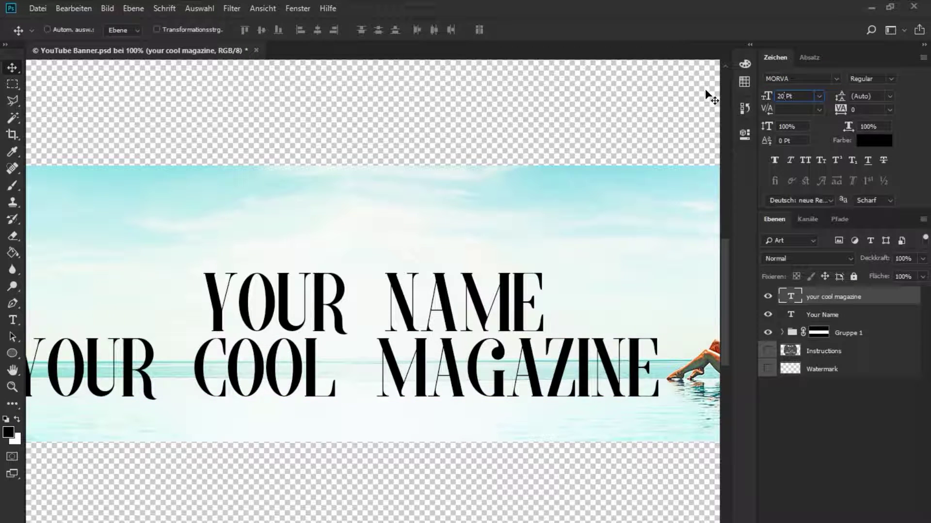
key("Return")
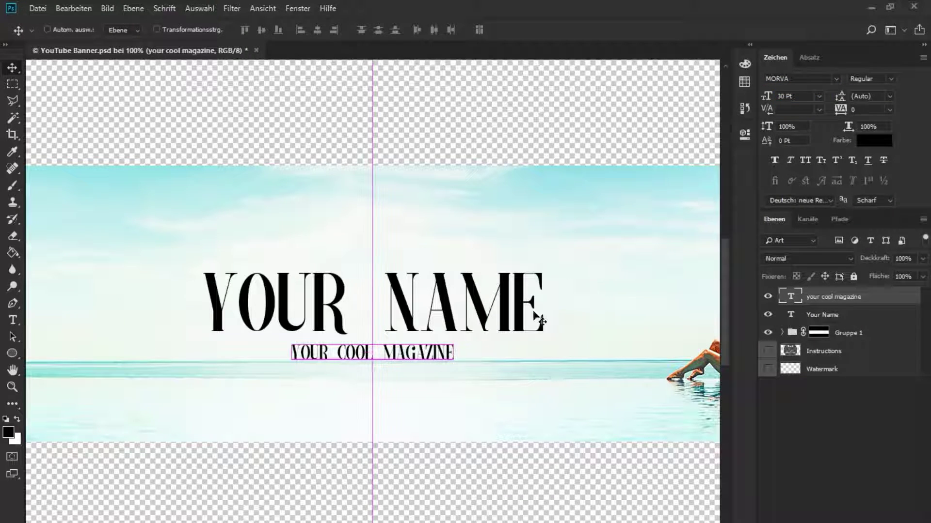
- Give the slogan tracking 300, place it under the name, and select both text layers
type("200300")
key("Return")
left_click_drag(530, 261, 529, 254)
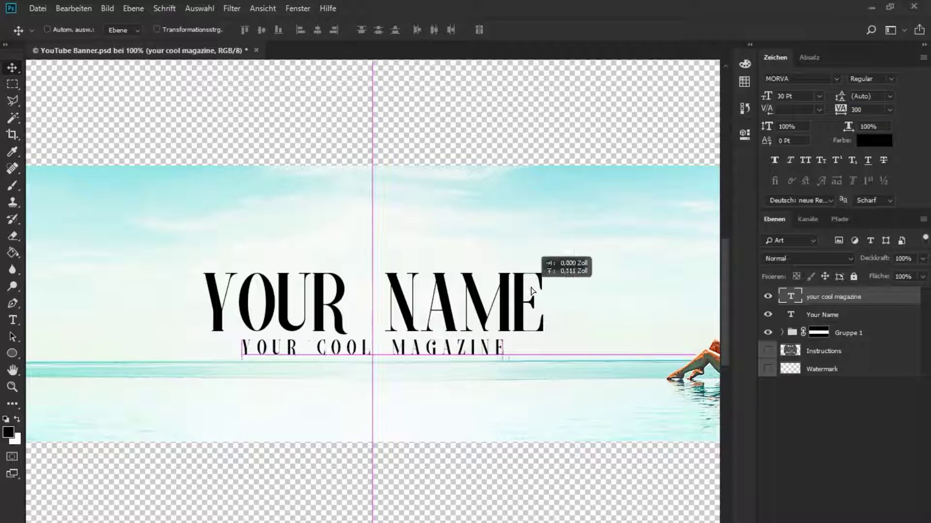
key("ctrl+minus")
key("ctrl+plus")
left_click(811, 315, "shift")
type("Your Slogan")
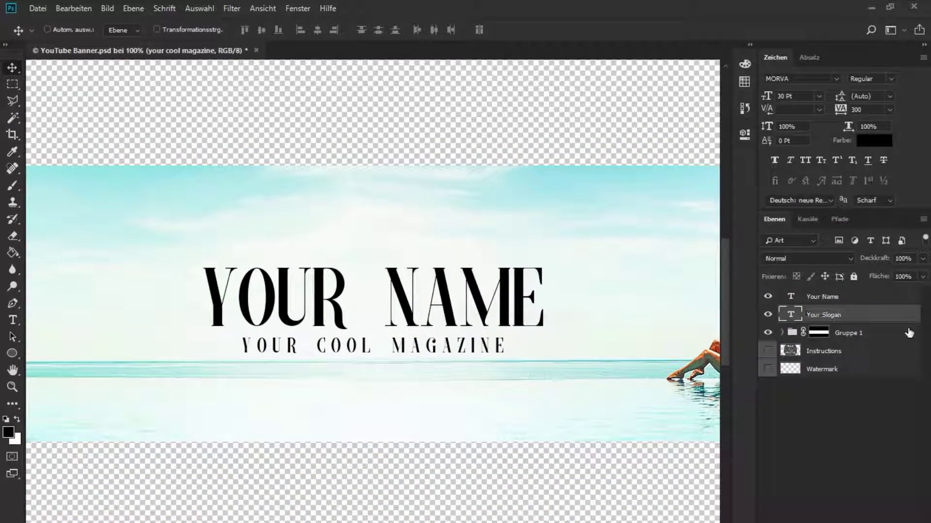
right_click(839, 314)
- Combine name and slogan into one renamed smart object and duplicate it
left_click(732, 156)
double_click(823, 296)
type("Double Click Image")
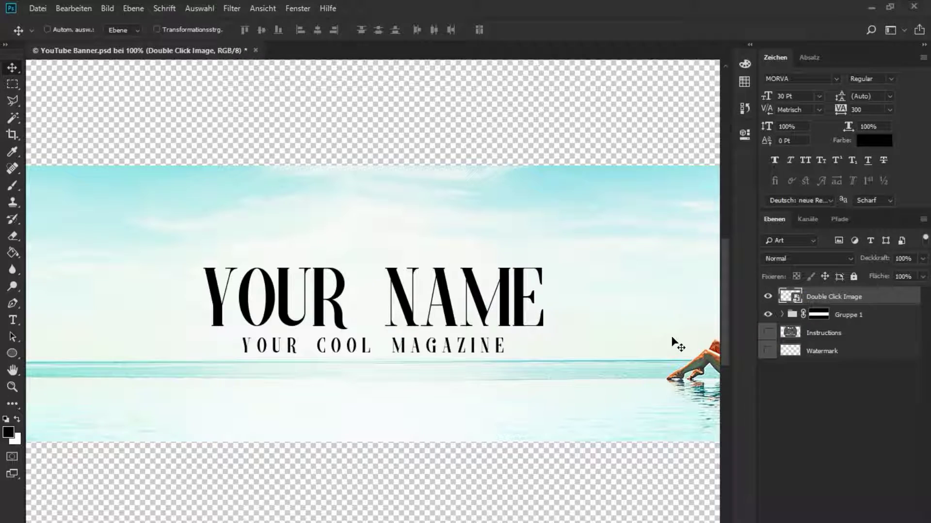
key("ctrl+j")
- Flip the text copy vertically and place it below the original as a reflection
left_click(74, 8)
mouse_move(290, 324)
left_click(285, 310)
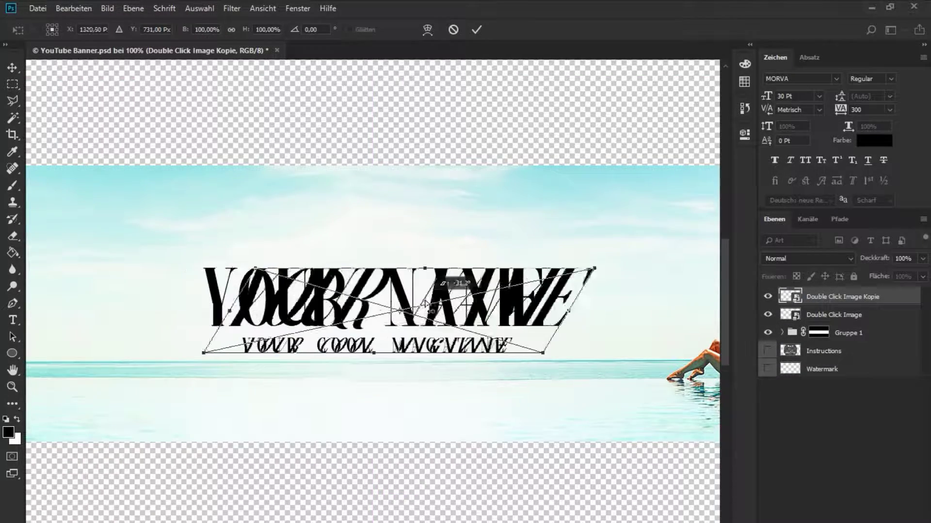
left_click(74, 8)
left_click(298, 448)
left_click(74, 8)
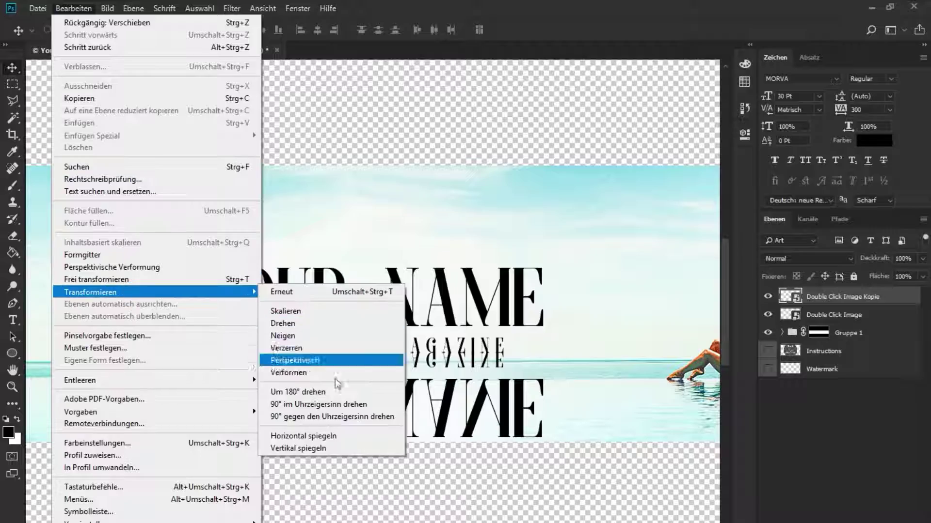
left_click(378, 442)
key("Return")
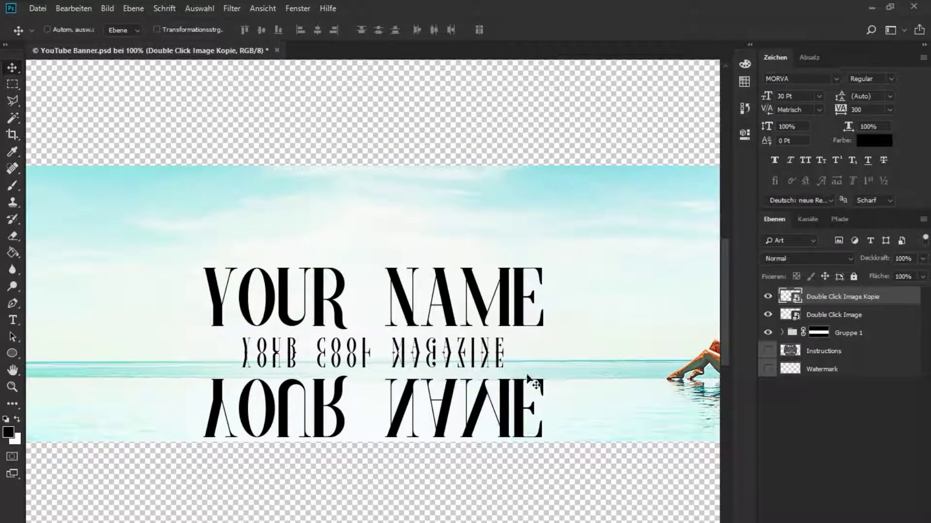
- Scale the reflection down and apply a Gaussian blur of radius 5
key("ctrl+t")
left_click_drag(544, 337, 488, 410)
key("Return")
key("ctrl+alt+f")
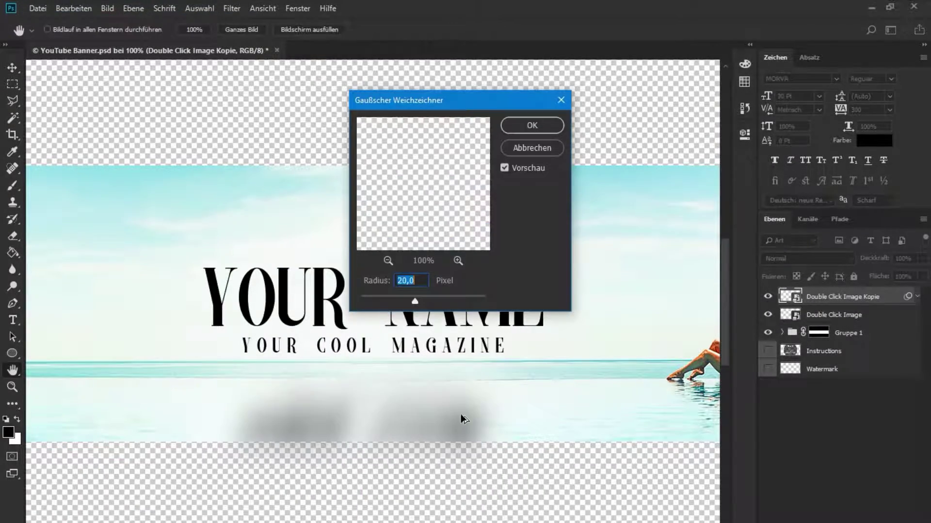
type("5")
key("Return")
- Fade the reflection to 25% opacity and fit the banner in view
key("5")
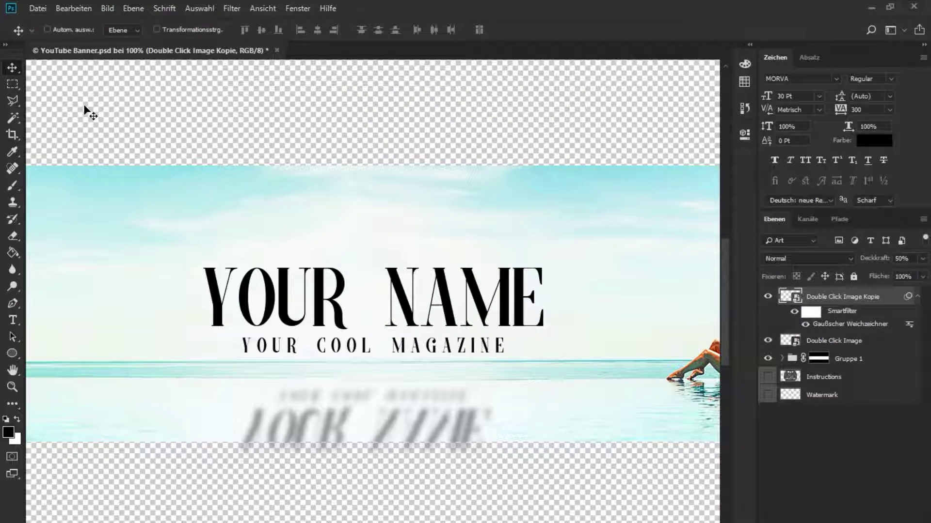
scroll(781, 257, "down", 8)
scroll(780, 258, "down", 6)
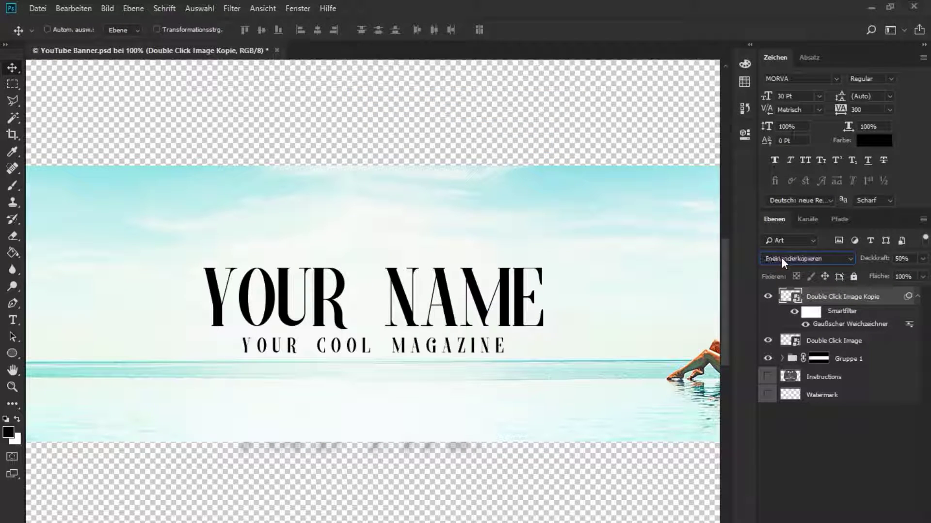
scroll(781, 258, "down", 4)
scroll(781, 258, "down", 4)
scroll(781, 257, "down", 4)
key("2")
key("5")
key("ctrl+0")
- Blur the reflection again, resize it, and check it at different zoom levels
key("ctrl+t")
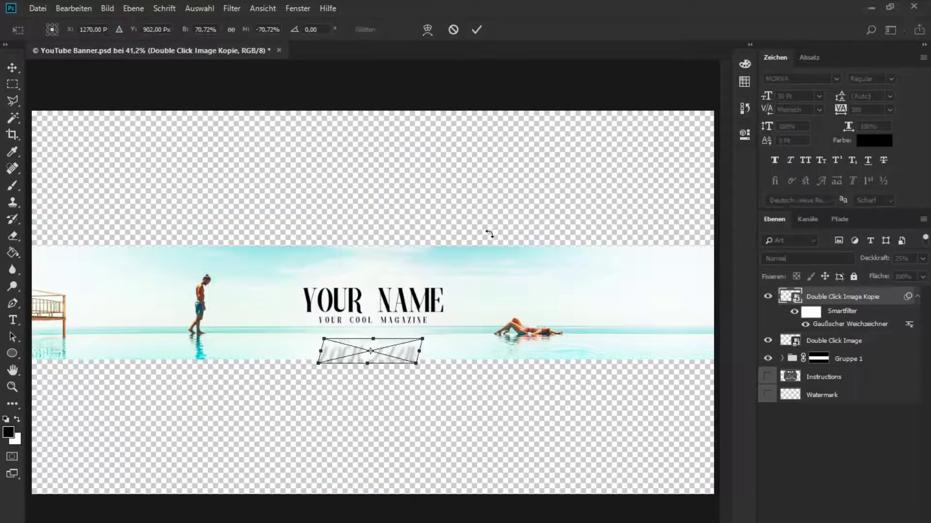
key("ctrl+alt+f")
key("Return")
key("ctrl+t")
key("Return")
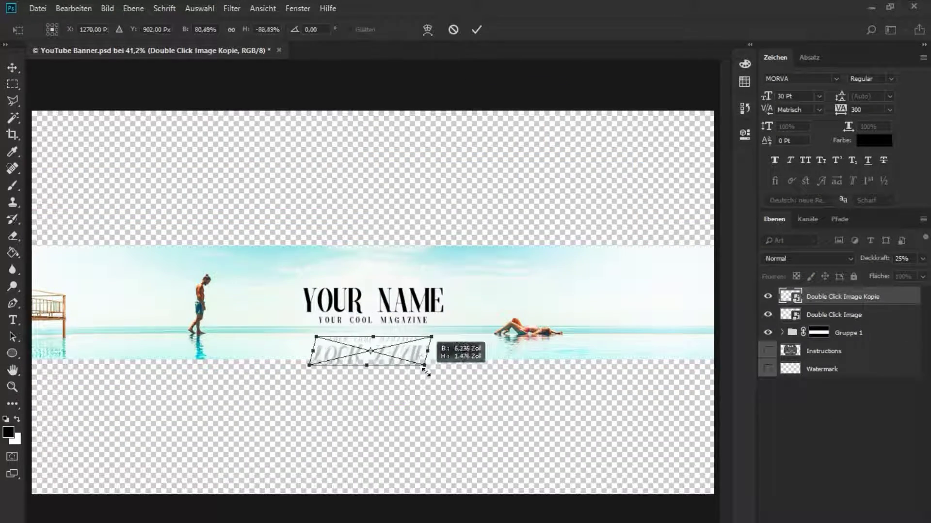
key("Return")
key("ctrl+minus")
left_click(917, 297)
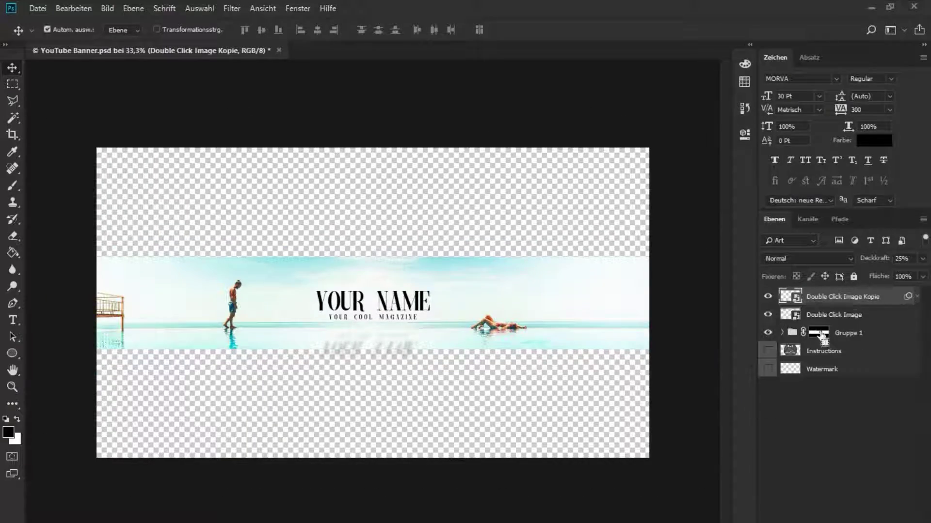
key("ctrl+plus")
key("ctrl+plus")
key("ctrl+plus")
key("ctrl+minus")
key("ctrl+minus")
key("ctrl+minus")
key("ctrl+plus")
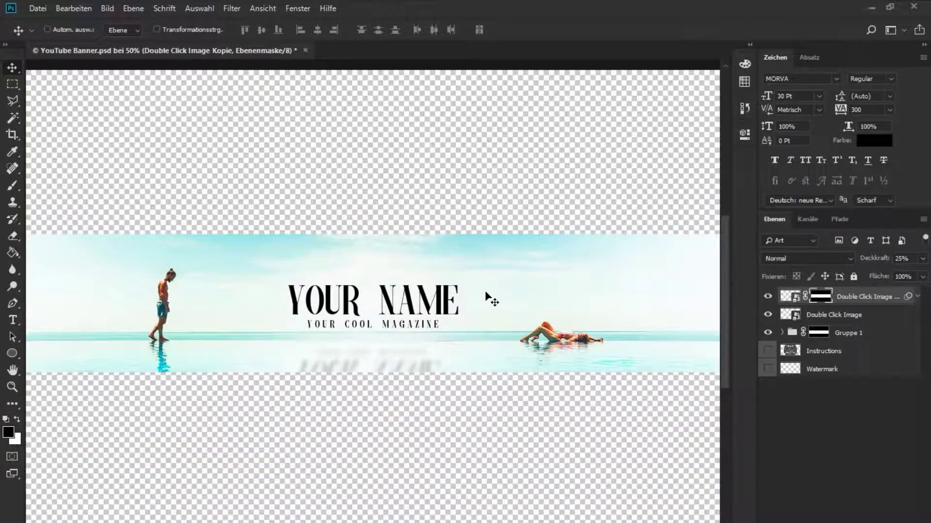
- Place the infinity-pool photo, Gaussian-blur it, and move it below Gruppe 1
key("ctrl+minus")
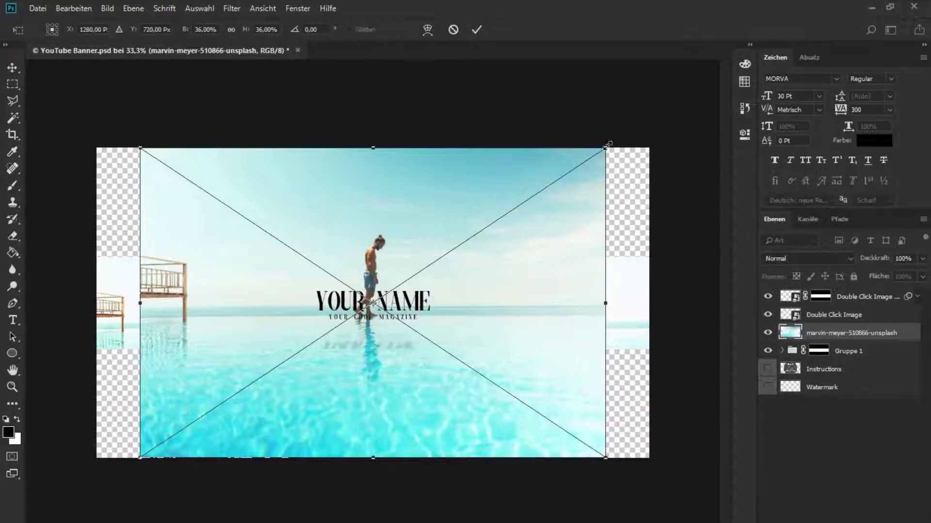
key("Return")
key("ctrl+alt+f")
key("Return")
mouse_move(849, 333)
left_mouse_down()
mouse_move(846, 355)
mouse_move(789, 344)
left_mouse_up()
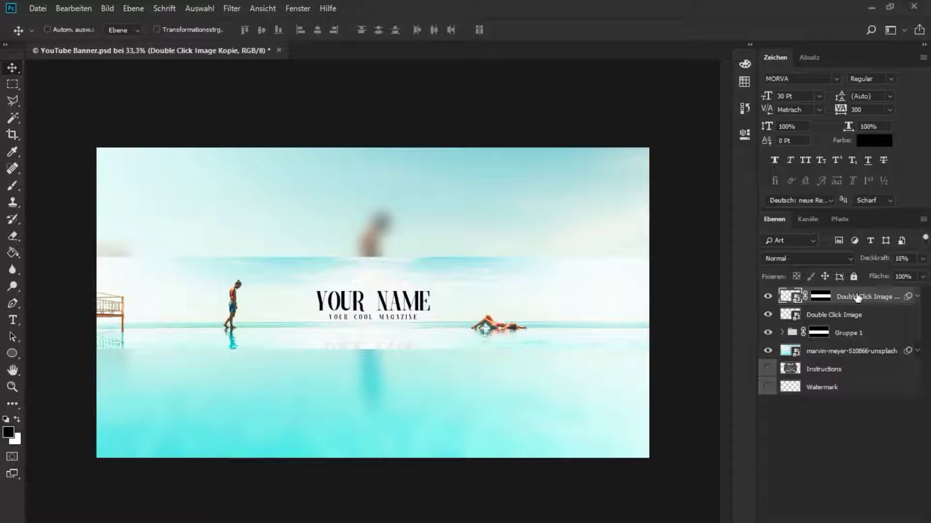
- Group the text layers as 'Texter' and give the BG group a red label
left_click(828, 316, "shift")
key("ctrl+g")
double_click(809, 295)
type("Text")
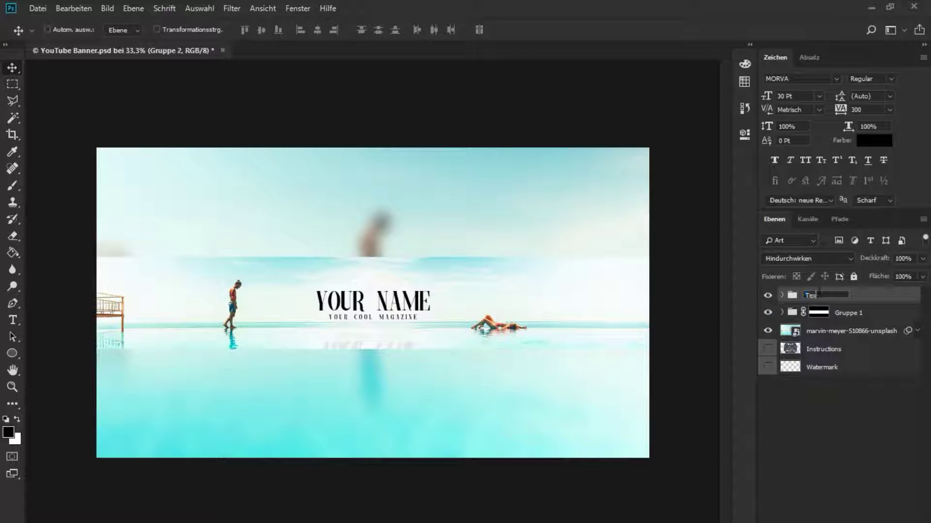
type("er")
key("Return")
right_click(824, 330)
left_click(693, 493)
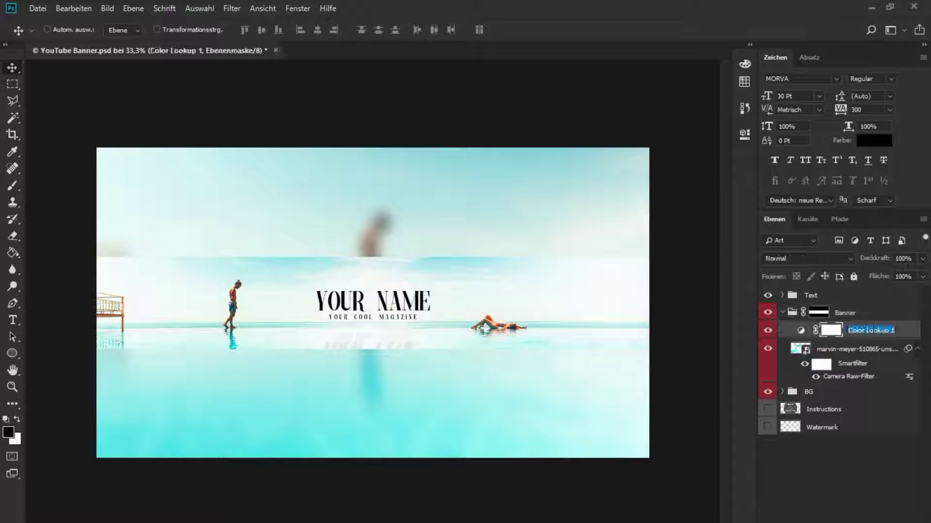
right_click(895, 323)
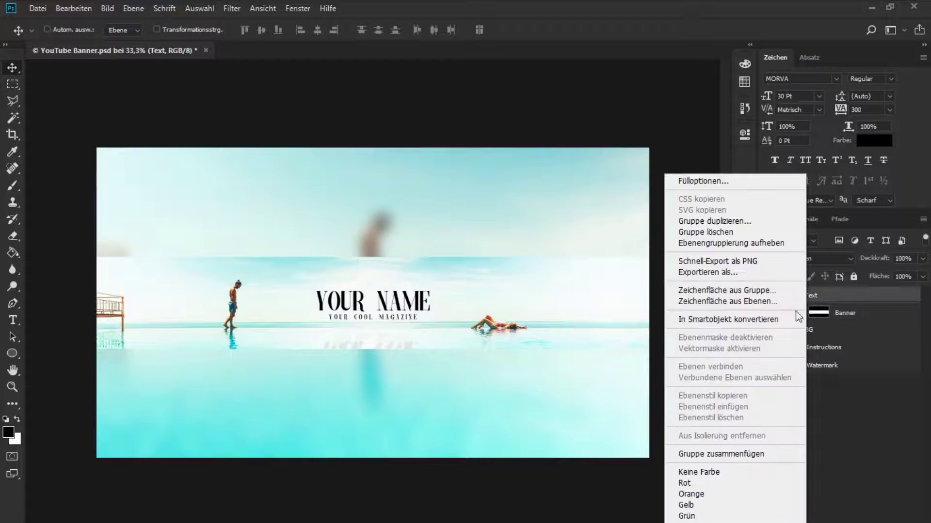
- In the text smart object, widen the canvas, change the slogan to YOUR SLOGAN HERE, and save
double_click(799, 312)
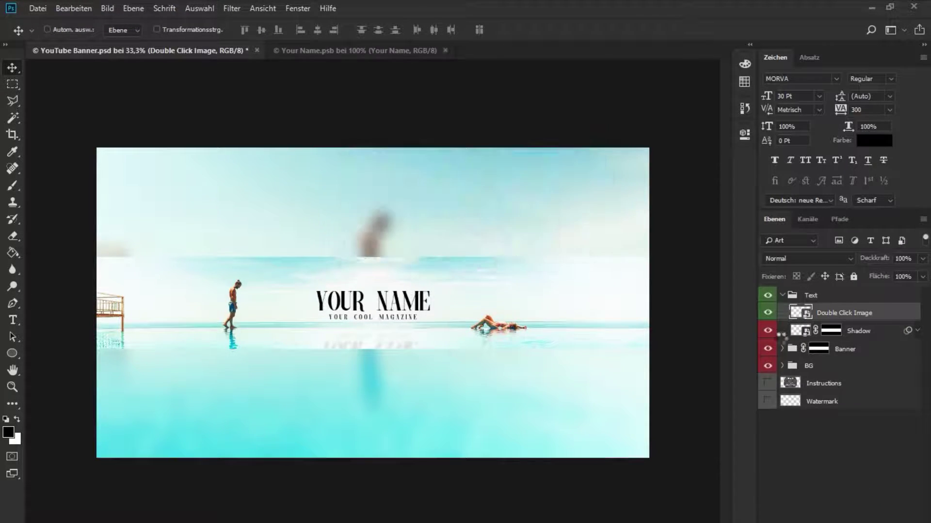
key("c")
left_click_drag(542, 262, 664, 140)
key("Return")
key("v")
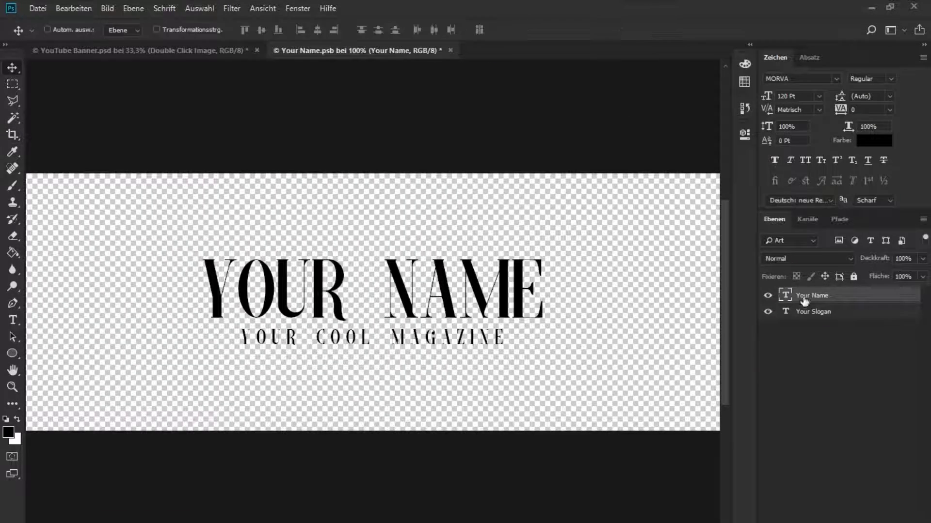
double_click(785, 312)
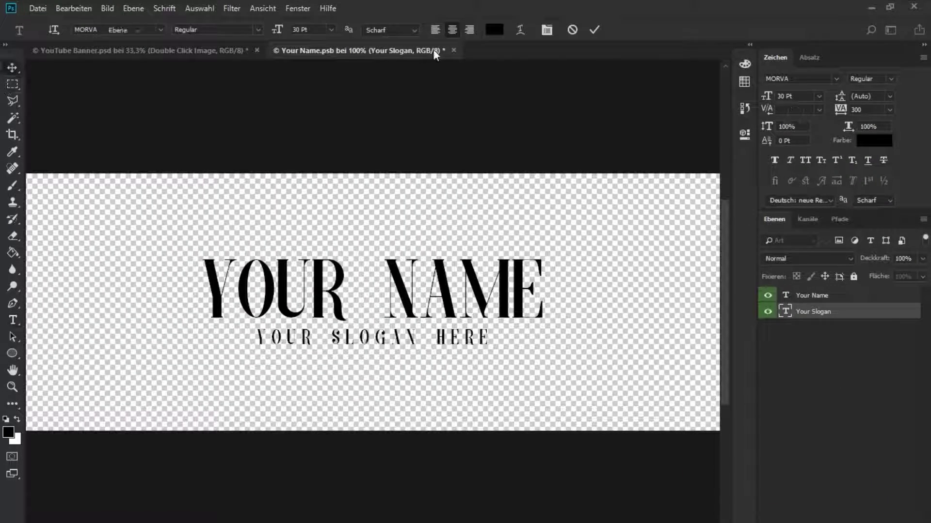
key("ctrl+s")
key("ctrl+w")
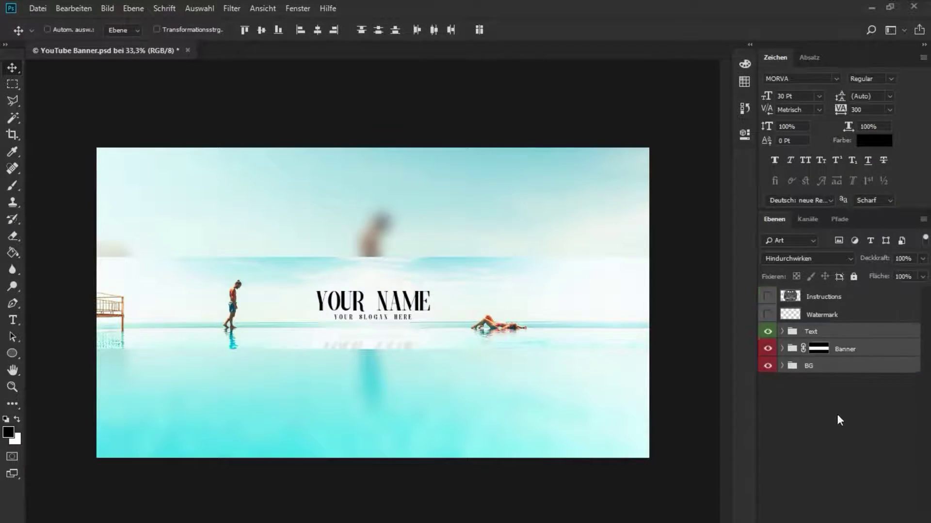
- Mark the Banner group green, scale the pool-ladder photo, and add a copy on the left
right_click(843, 349)
left_click(707, 513)
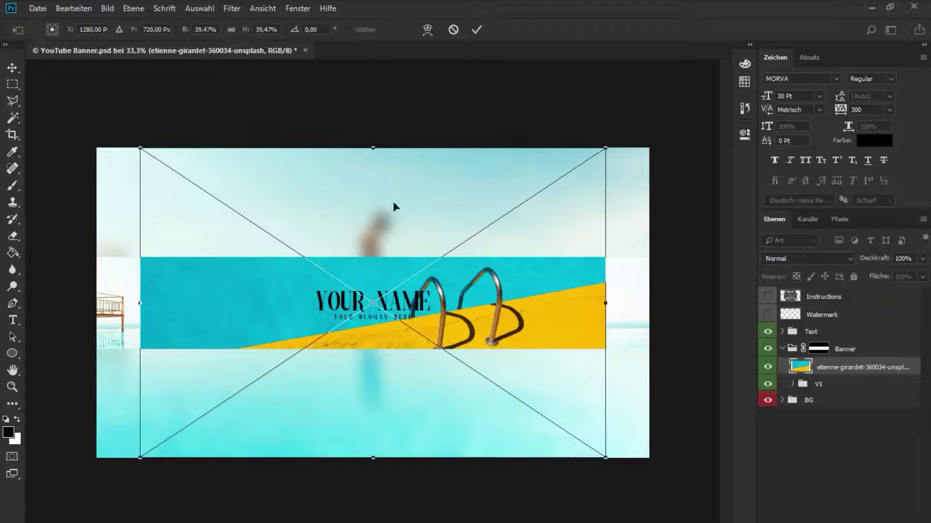
mouse_move(605, 303)
left_mouse_down()
mouse_move(467, 321)
mouse_move(522, 339)
left_mouse_up()
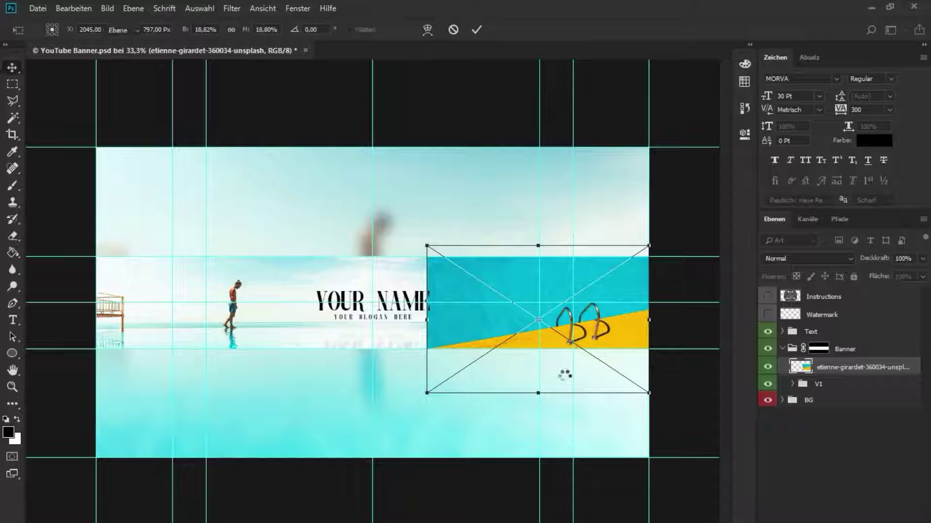
left_click_drag(563, 374, 309, 374)
- Mask the copies with a rectangular selection and align them into one band
key("m")
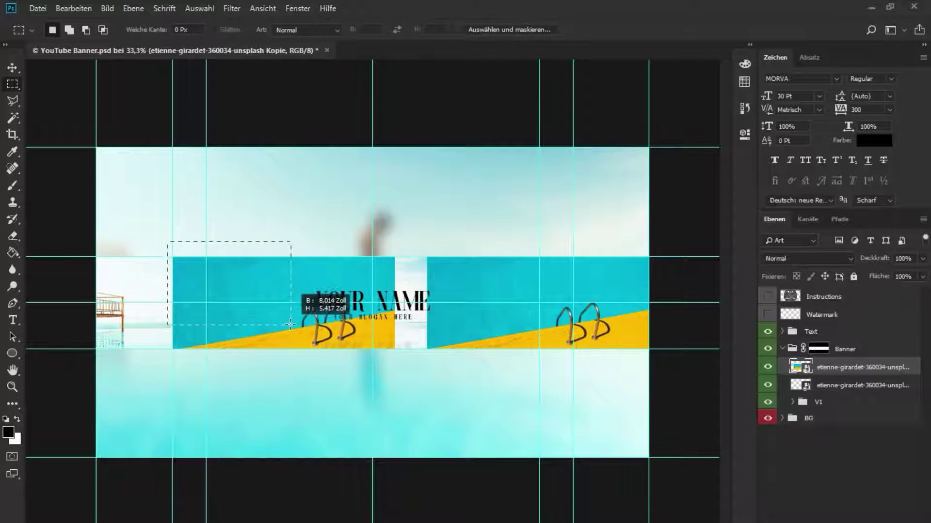
key("ctrl+t")
left_click_drag(338, 366, 419, 361)
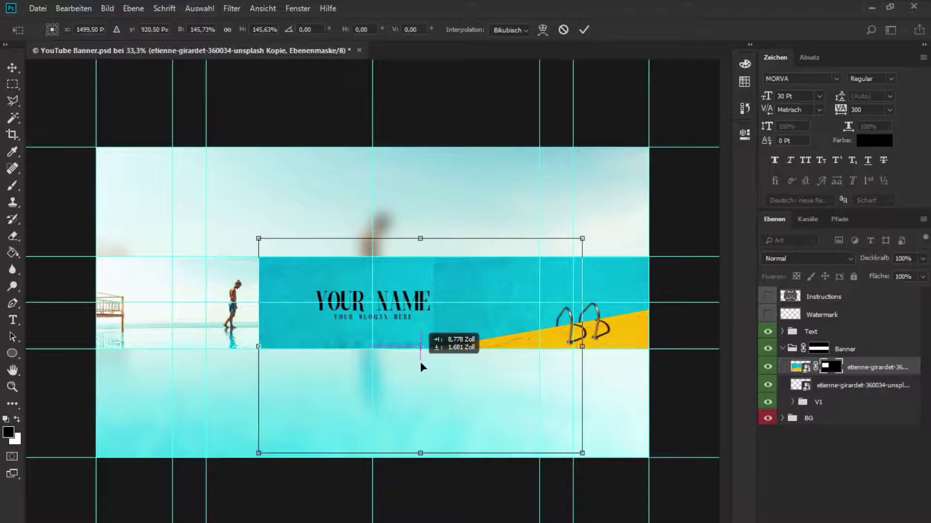
left_click_drag(845, 386, 846, 392)
left_click(73, 8)
key("Escape")
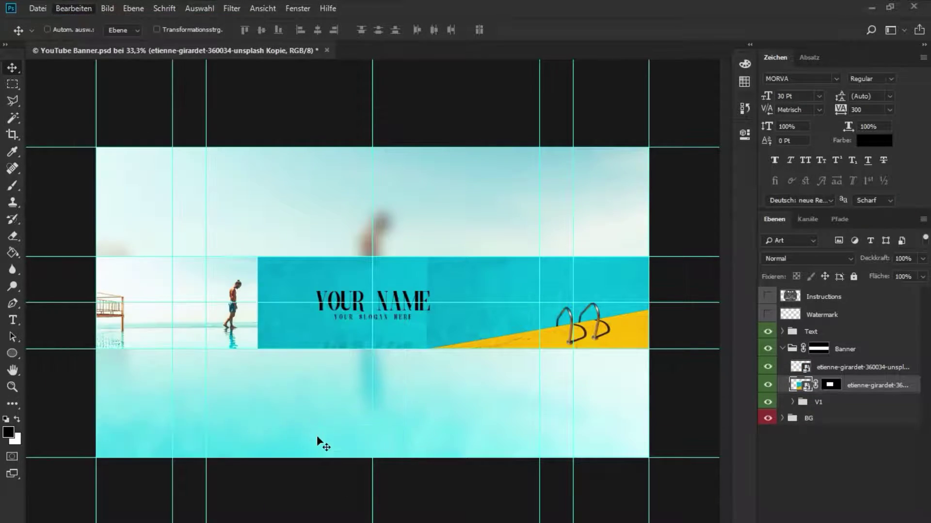
mouse_move(263, 390)
left_mouse_down()
mouse_move(257, 385)
mouse_move(416, 442)
left_mouse_up()
- Hide the V1 version, the BG background and the name text
left_click(73, 9)
left_click(97, 305)
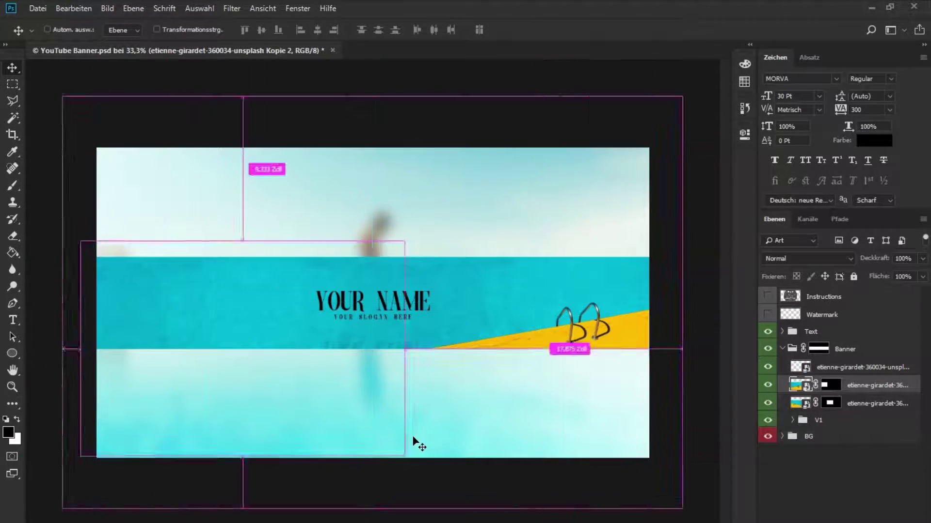
key("ctrl+1")
left_click(767, 331)
- Mask the top pool-photo copy, brush out the seams, and nudge it into line
left_click(863, 367)
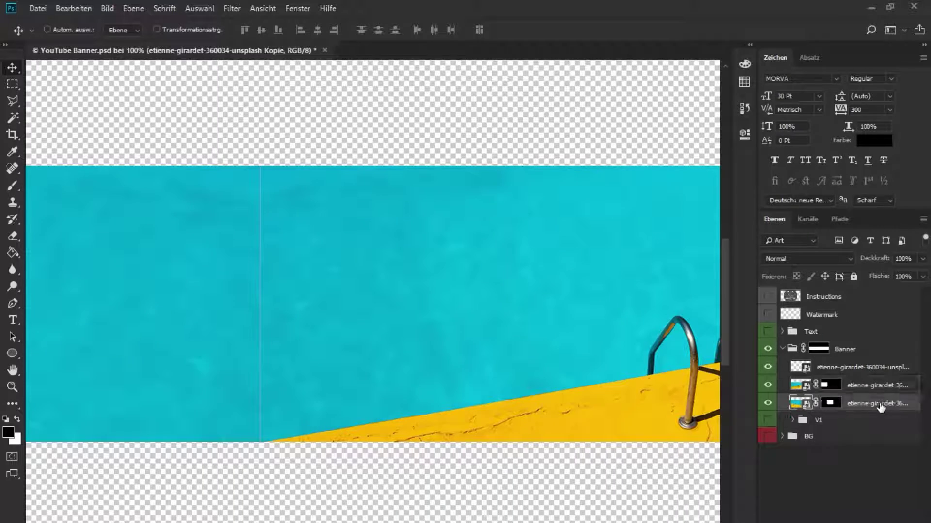
key("ctrl+plus")
scroll(409, 166, "up", 2)
key("b")
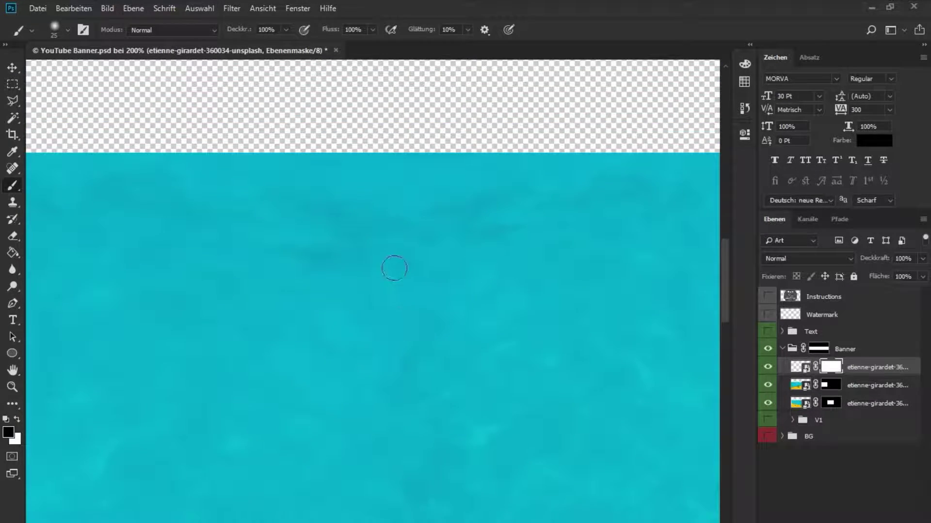
scroll(394, 268, "down", 3)
scroll(405, 423, "down", 3)
key("v")
left_click_drag(425, 320, 461, 319)
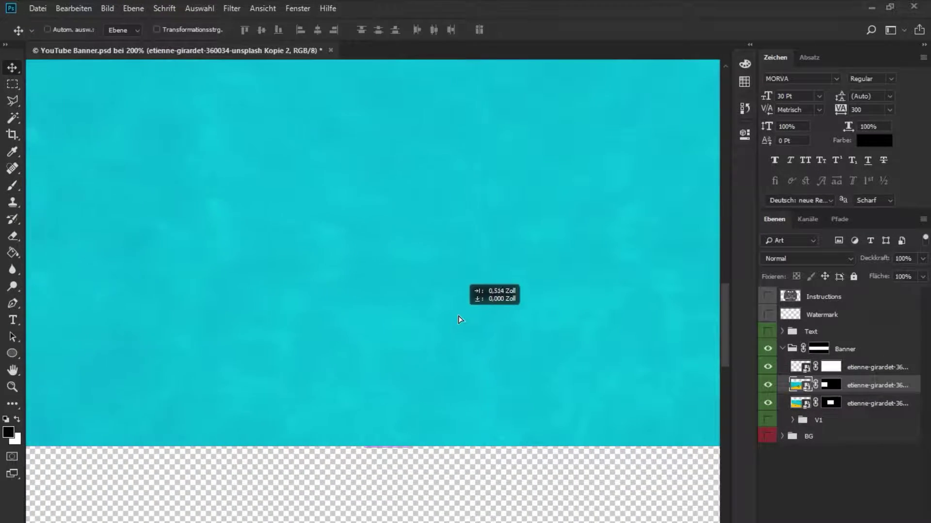
scroll(504, 291, "up", 3)
scroll(486, 83, "up", 3)
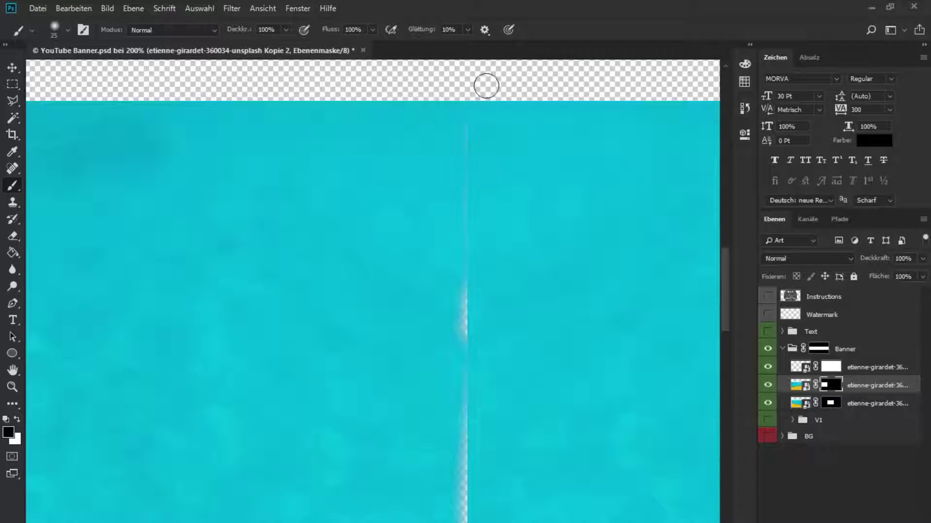
left_click(13, 67)
key("ctrl+0")
- Merge the three pool-photo copies into one layer and apply a Camera Raw Filter boost
left_click(905, 403, "shift")
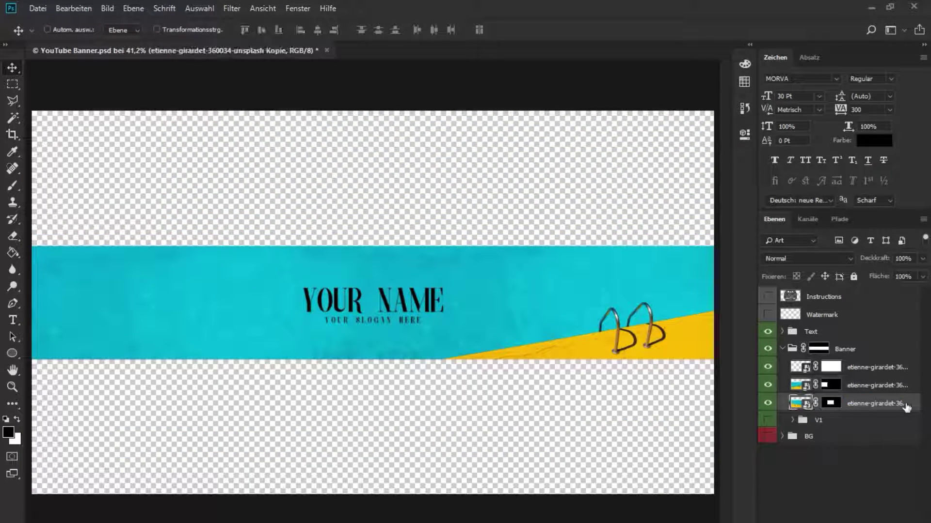
key("ctrl+e")
key("ctrl+shift+a")
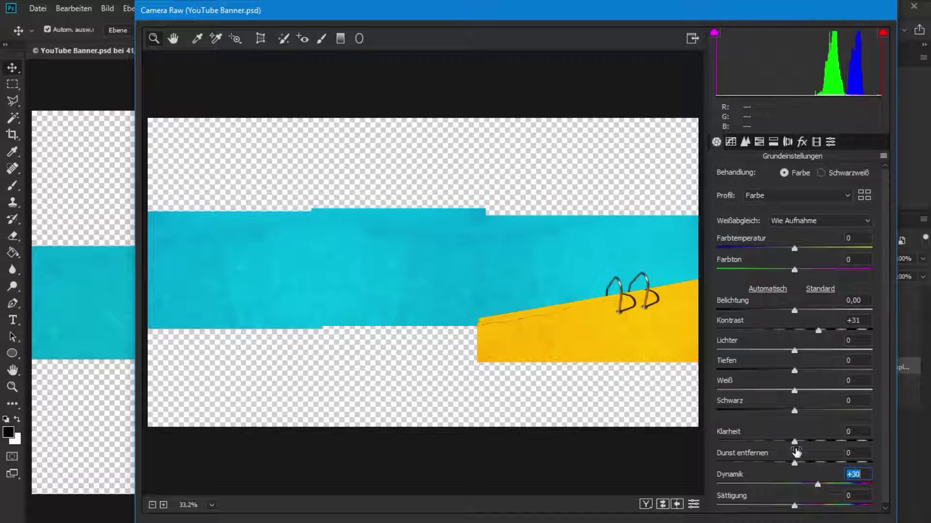
left_click(744, 142)
left_click(716, 141)
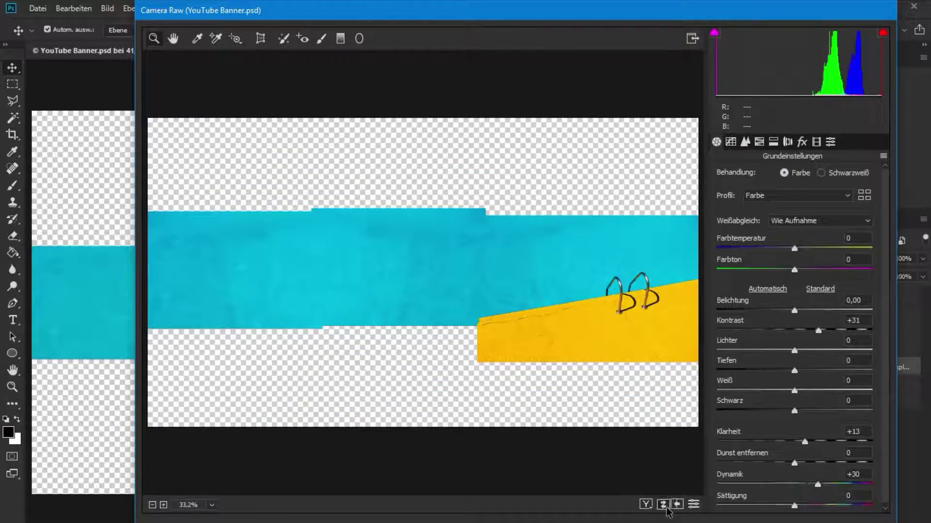
key("Return")
- Add a Color Overlay layer style to the Text group
left_click(782, 349)
left_click(898, 331)
double_click(898, 332)
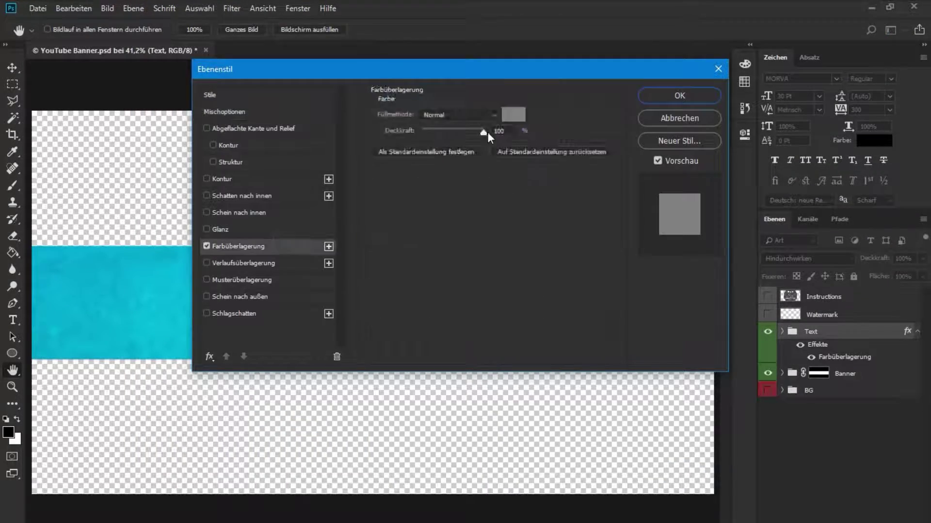
key("Return")
- Add a Color Lookup adjustment above the pool photo, name it 'CC', and remove its mask
left_click(781, 348)
left_click(860, 386)
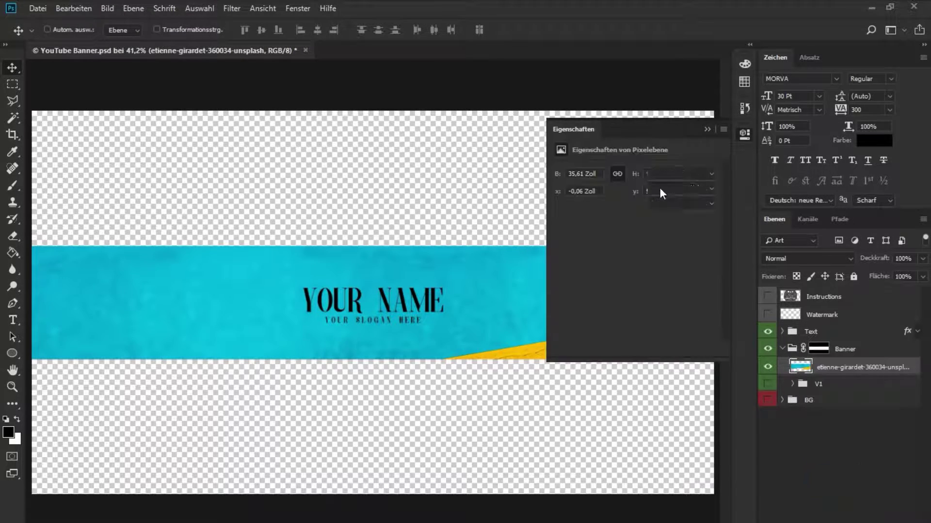
left_click(659, 188)
double_click(851, 367)
type("CC")
key("Return")
right_click(865, 367)
left_click(844, 385)
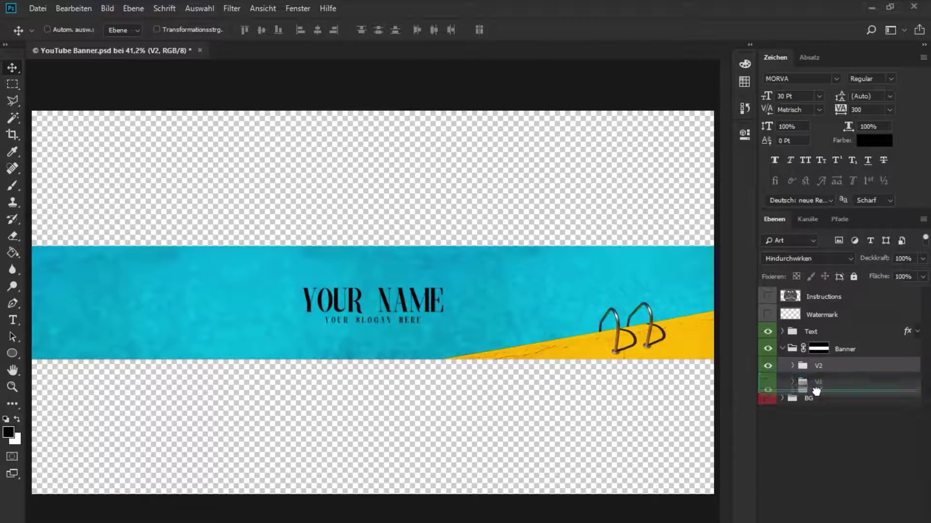
- Move group V2 below V1 and display the original infinity-pool version again
left_click_drag(817, 390, 817, 391)
right_click(828, 415)
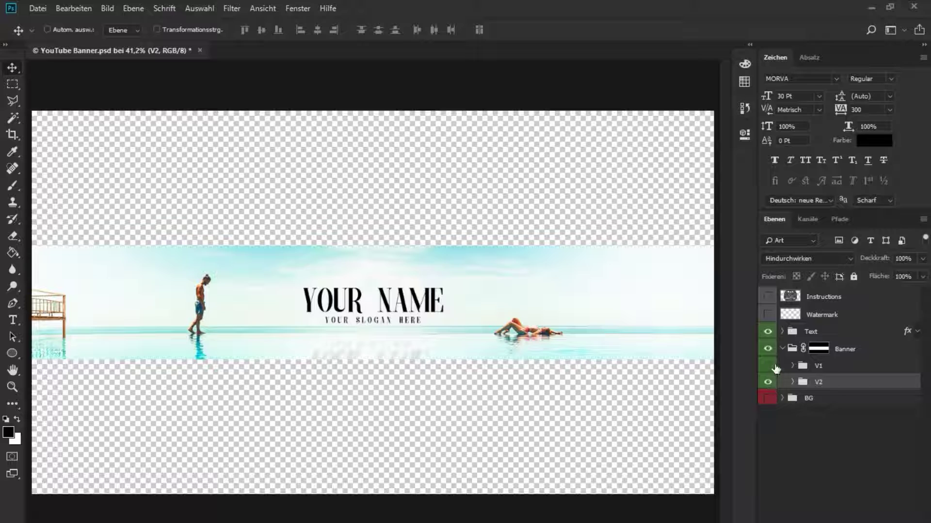
left_click(782, 349)
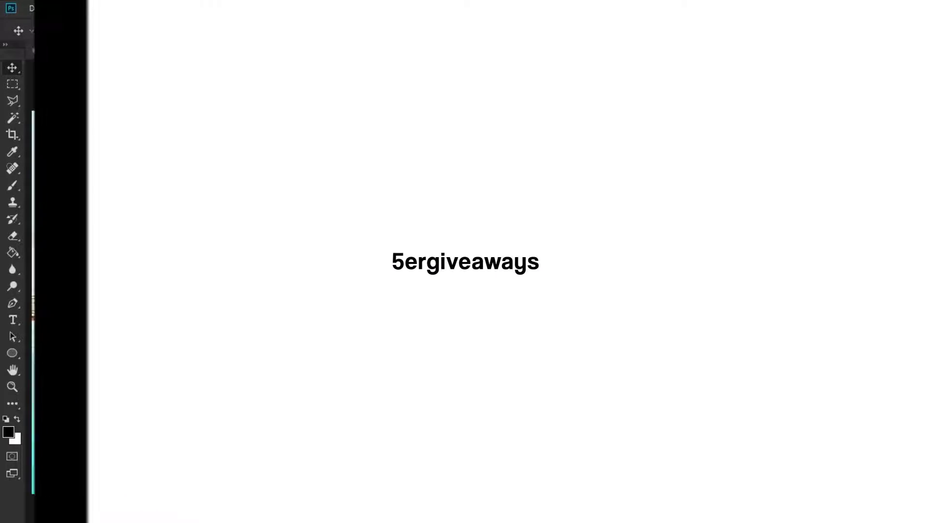